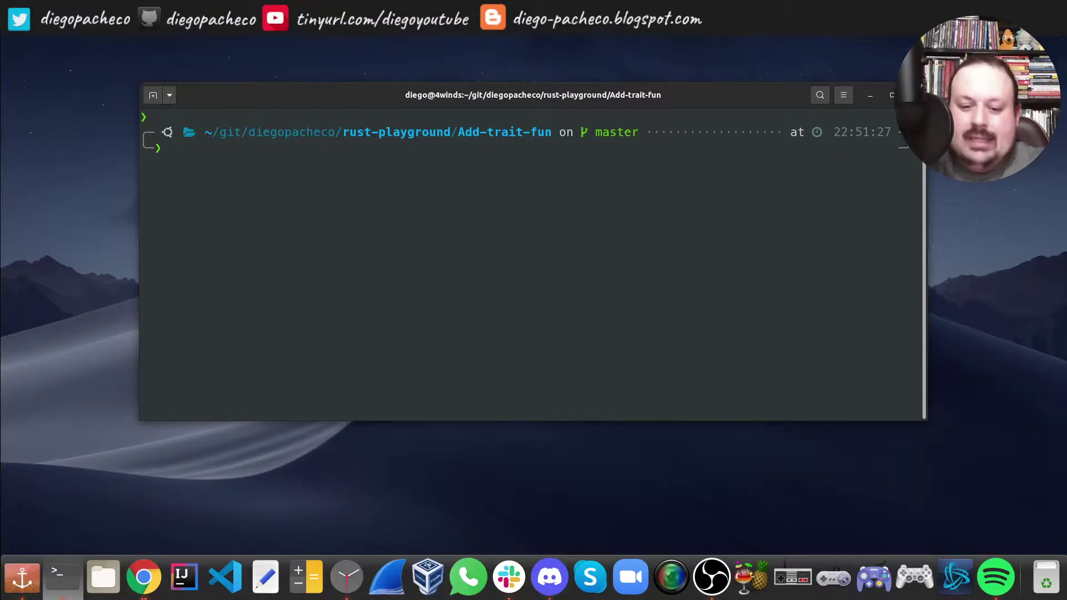
pyautogui.write('idea-here.sh')
# Run idea-here.sh in the Add-trait-fun folder to open the project in IntelliJ IDEA
pyautogui.press('Return')
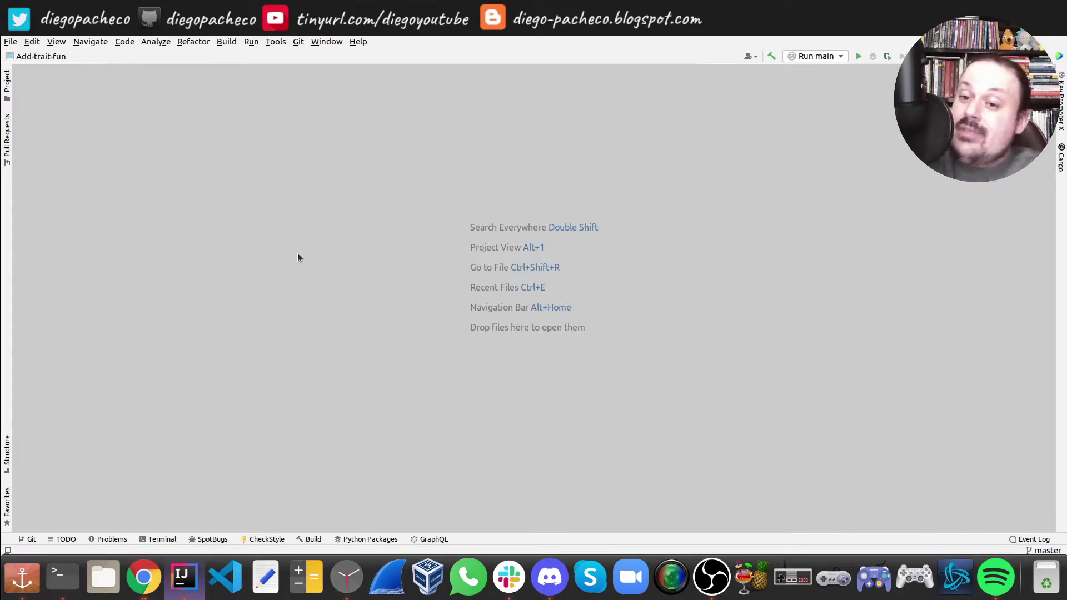
# Show the Project tree, view and close Cargo.toml, then select main.rs
pyautogui.click(7, 81)
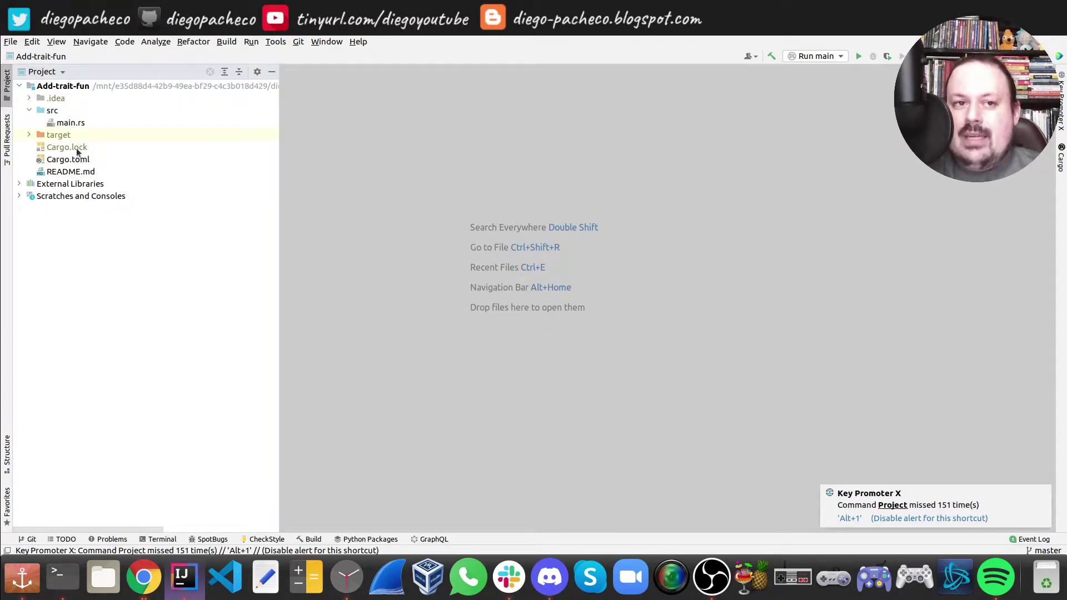
pyautogui.doubleClick(80, 160)
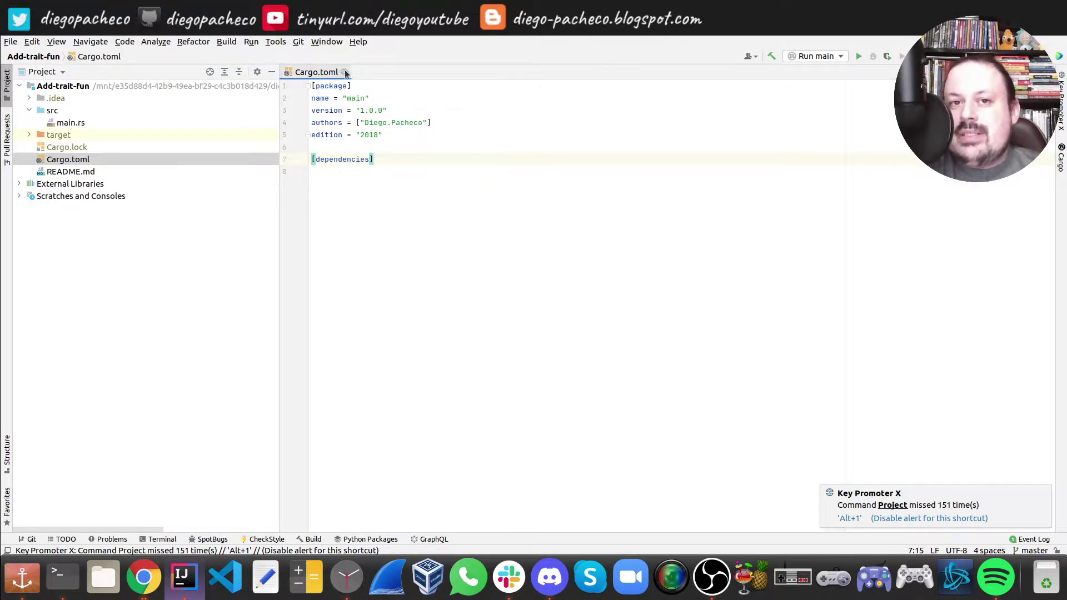
pyautogui.click(345, 72)
pyautogui.click(78, 122)
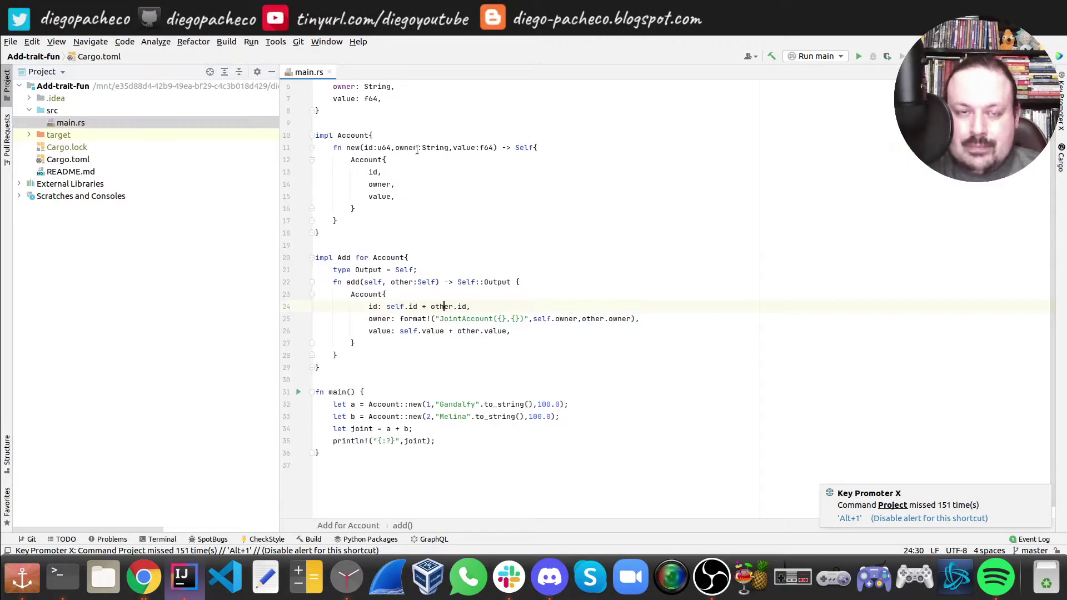
# Open main.rs full-width at the top and highlight the Debug derive
pyautogui.click(417, 147)
pyautogui.hotkey('alt', '1')
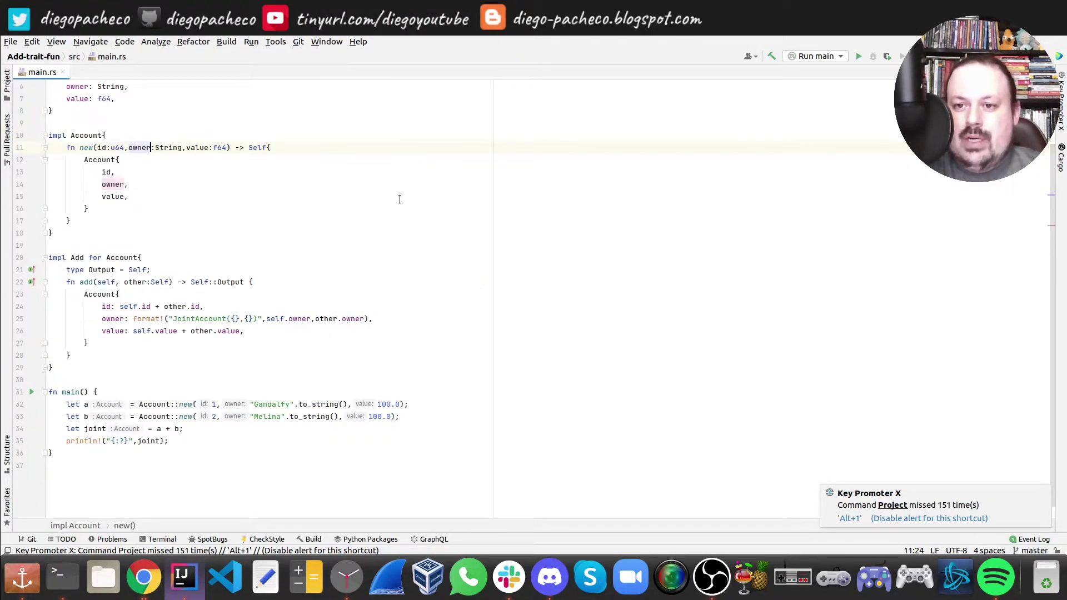
pyautogui.keyDown('ctrl'); pyautogui.scroll(2, 293, 205); pyautogui.keyUp('ctrl')
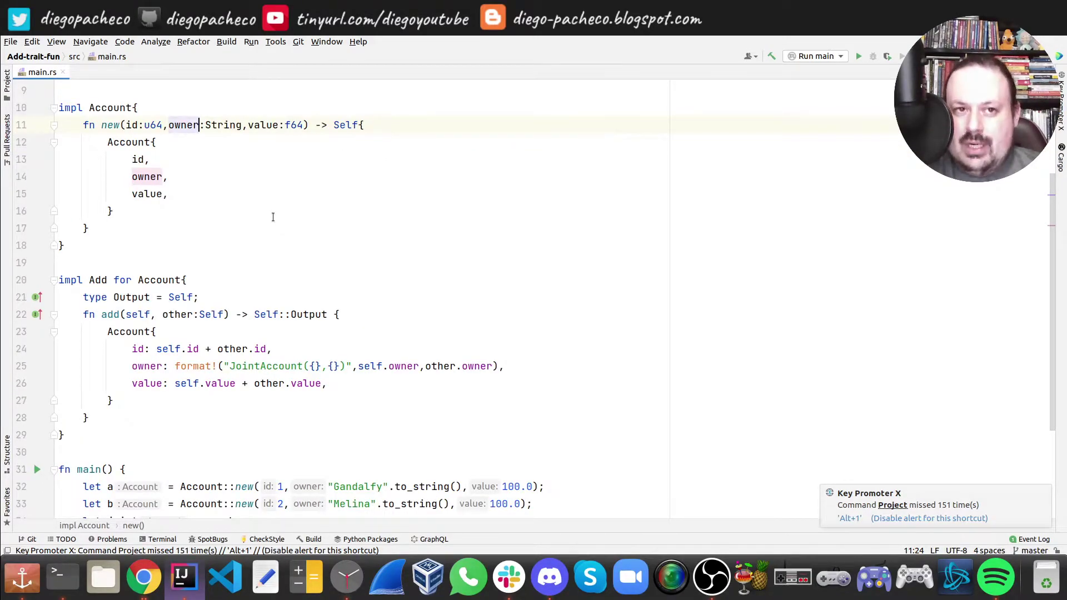
pyautogui.press('Down')
pyautogui.press('Down')
pyautogui.press('Down')
pyautogui.keyDown('ctrl'); pyautogui.scroll(2, 272, 217); pyautogui.keyUp('ctrl')
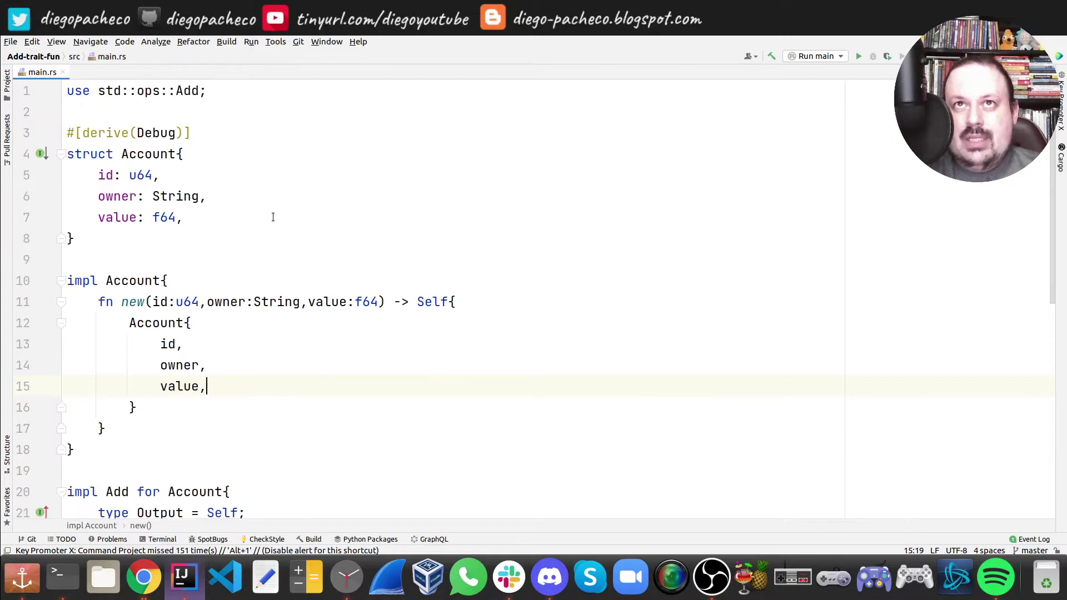
pyautogui.click(150, 133)
pyautogui.doubleClick(148, 134)
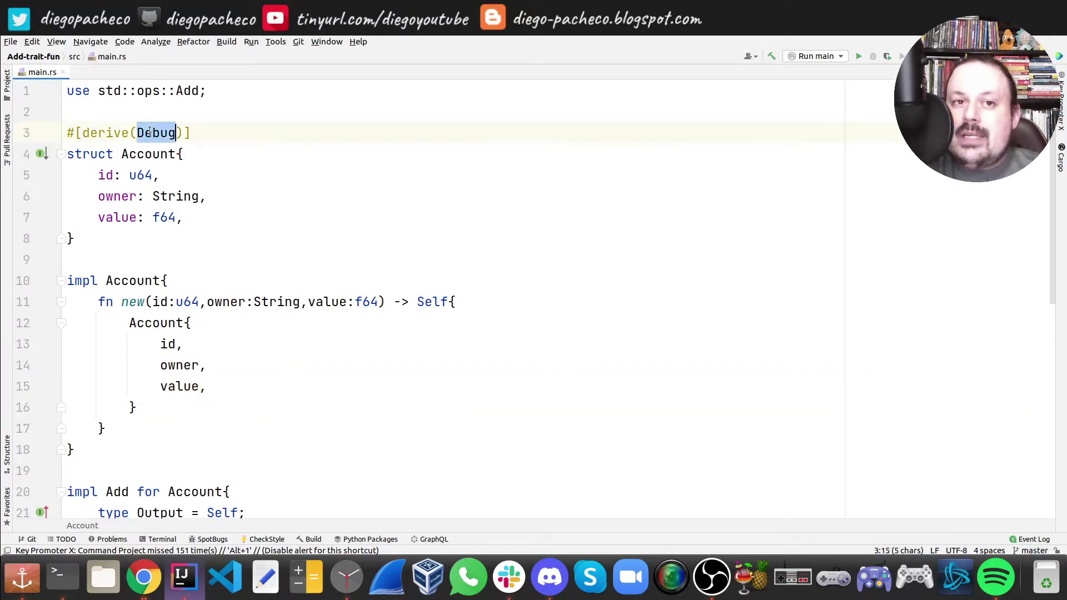
# Point out the Account fields: id u64, owner String, value f64
pyautogui.click(143, 175)
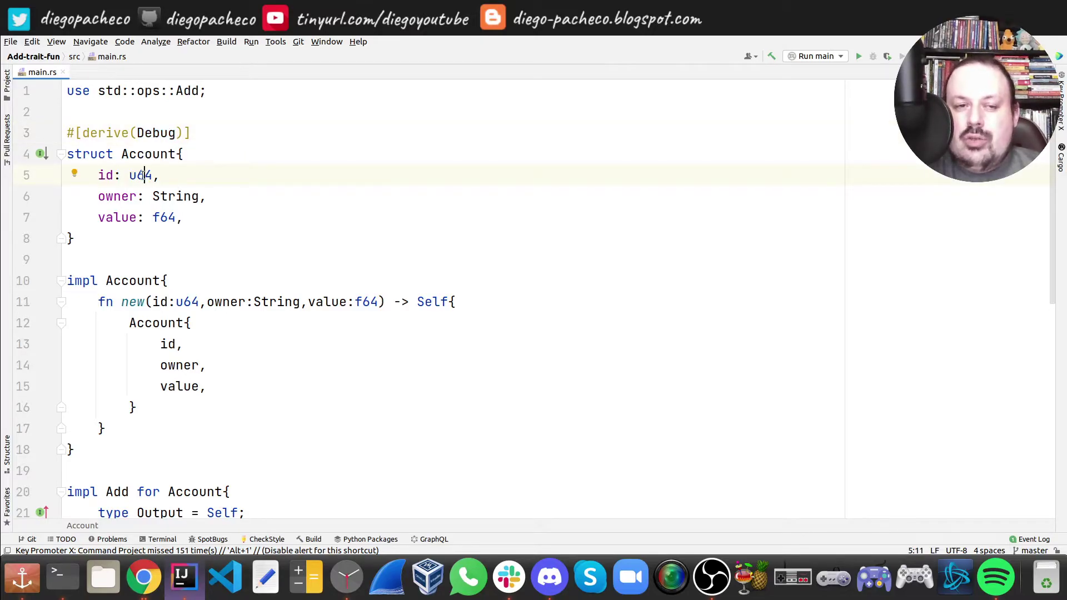
pyautogui.click(137, 190)
pyautogui.click(191, 196)
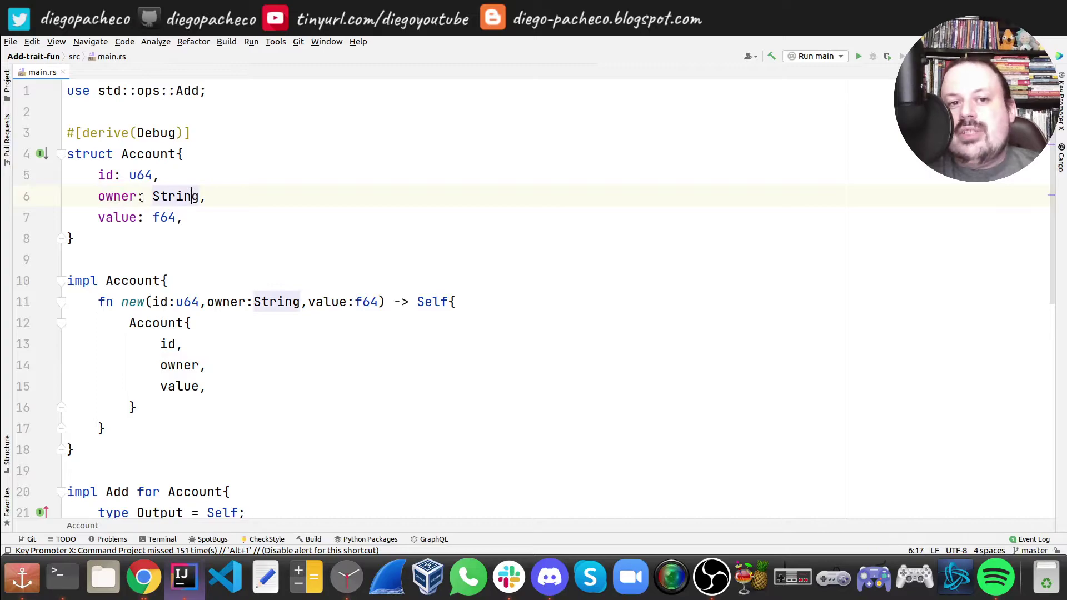
pyautogui.doubleClick(161, 218)
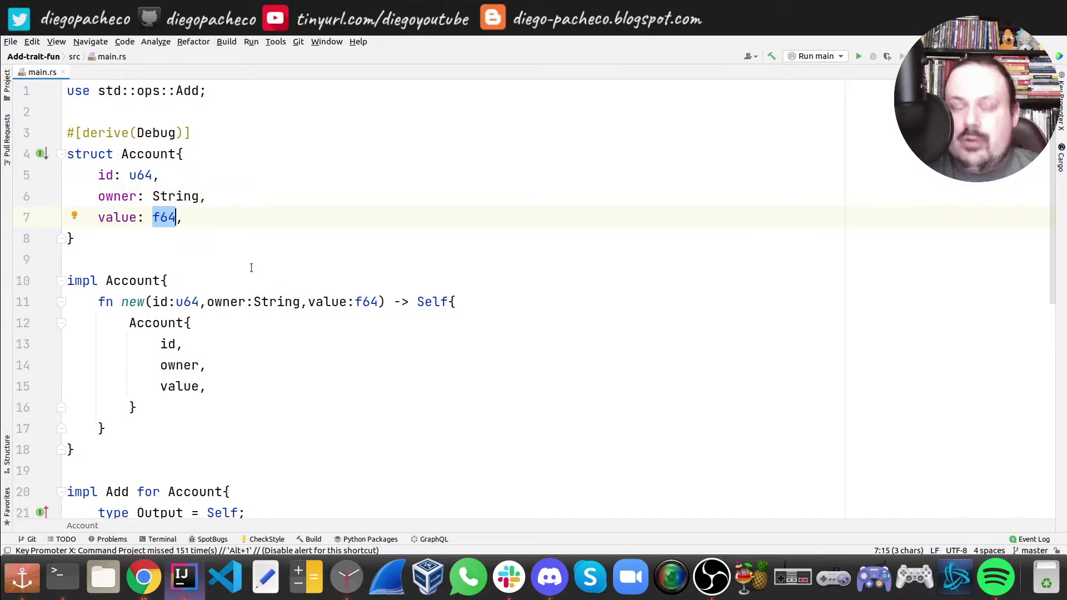
# Walk through new(): its id, owner, value parameters, Self return type, and the Account it builds
pyautogui.doubleClick(129, 280)
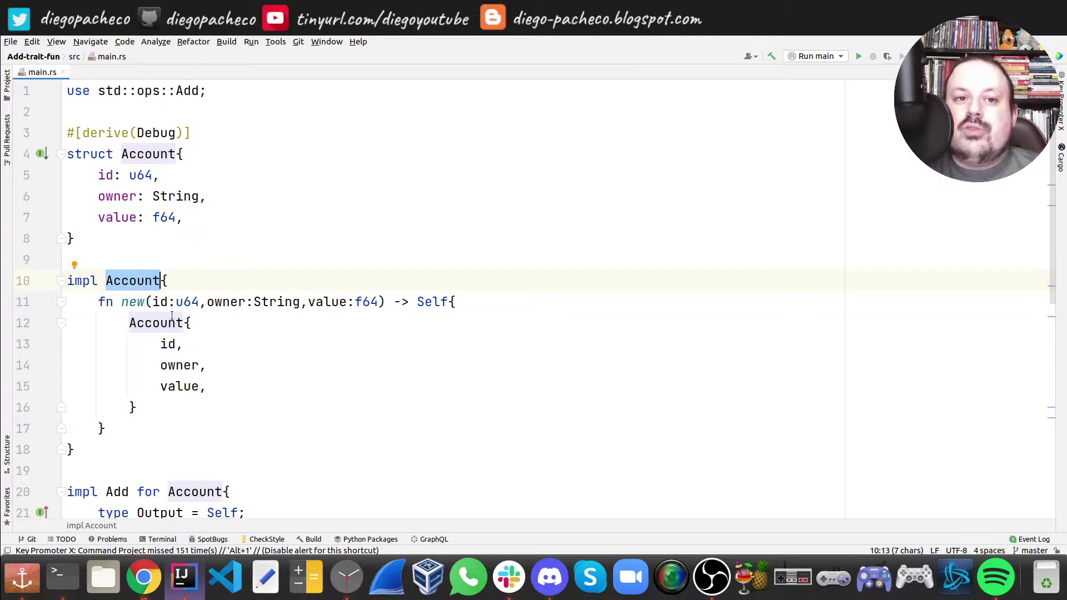
pyautogui.press('Down')
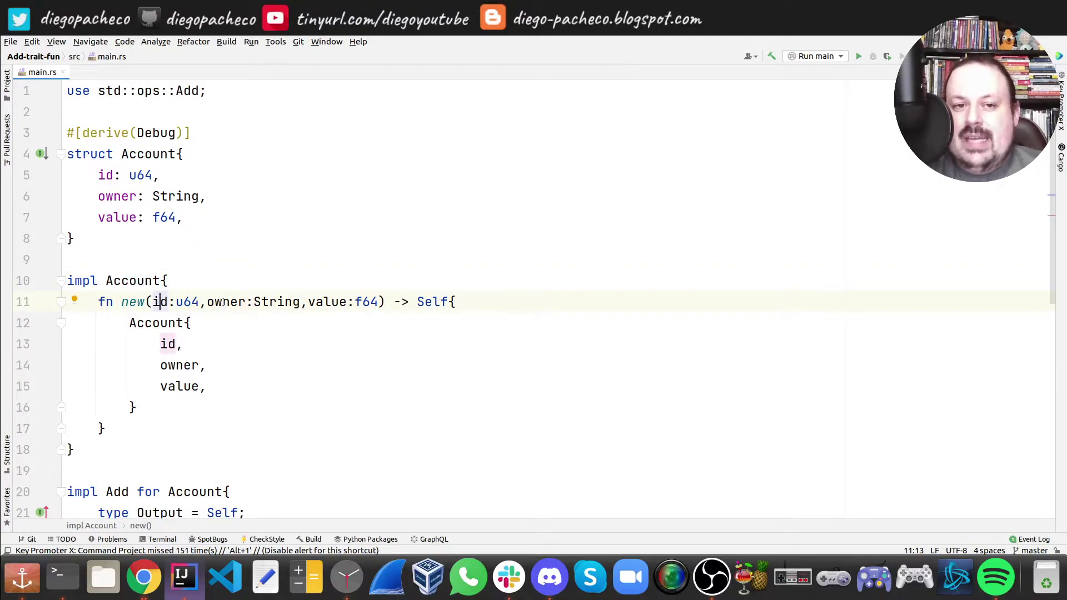
pyautogui.click(223, 302)
pyautogui.click(331, 302)
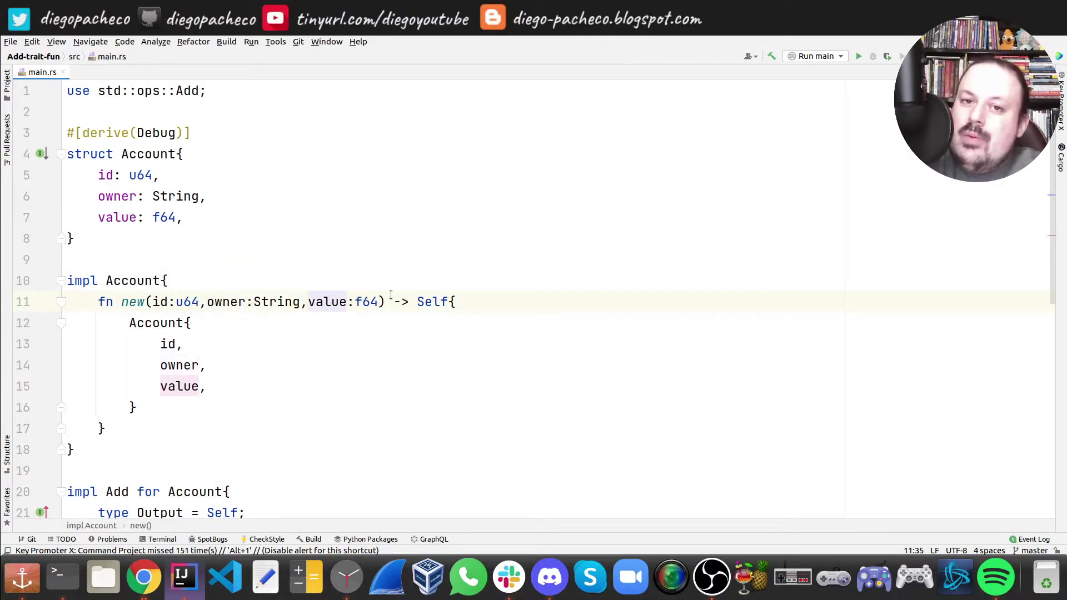
pyautogui.moveTo(409, 302); pyautogui.dragTo(448, 302)
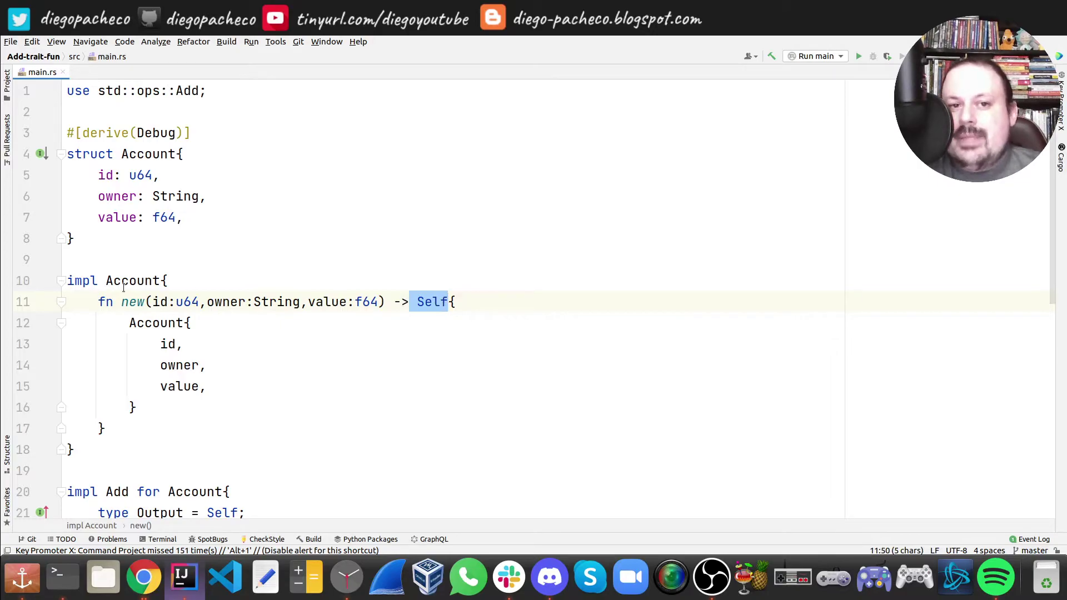
pyautogui.scroll(-1, 164, 307)
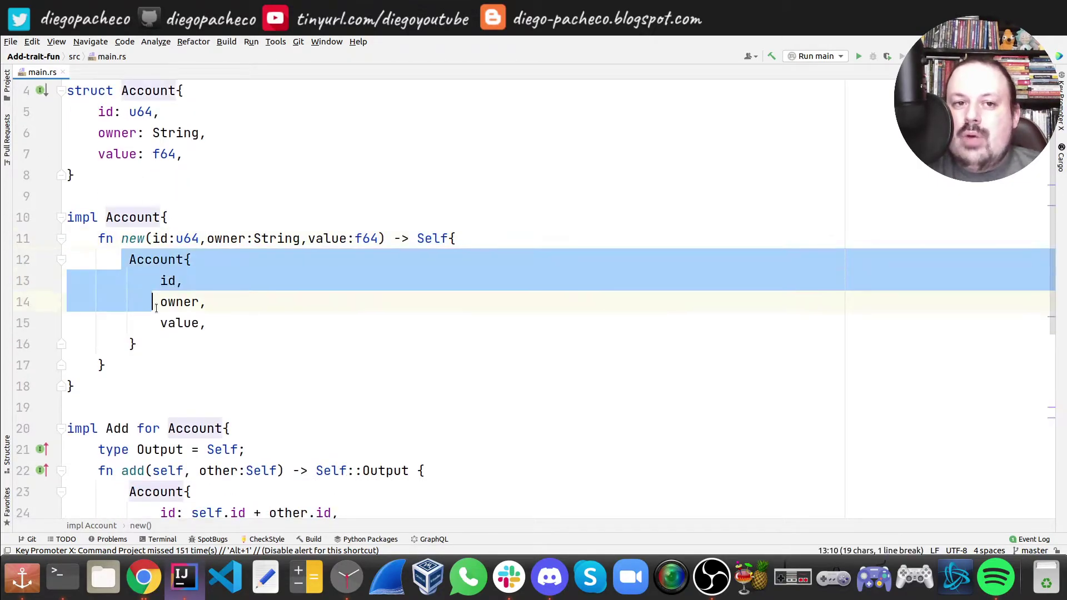
pyautogui.moveTo(119, 262); pyautogui.dragTo(174, 343)
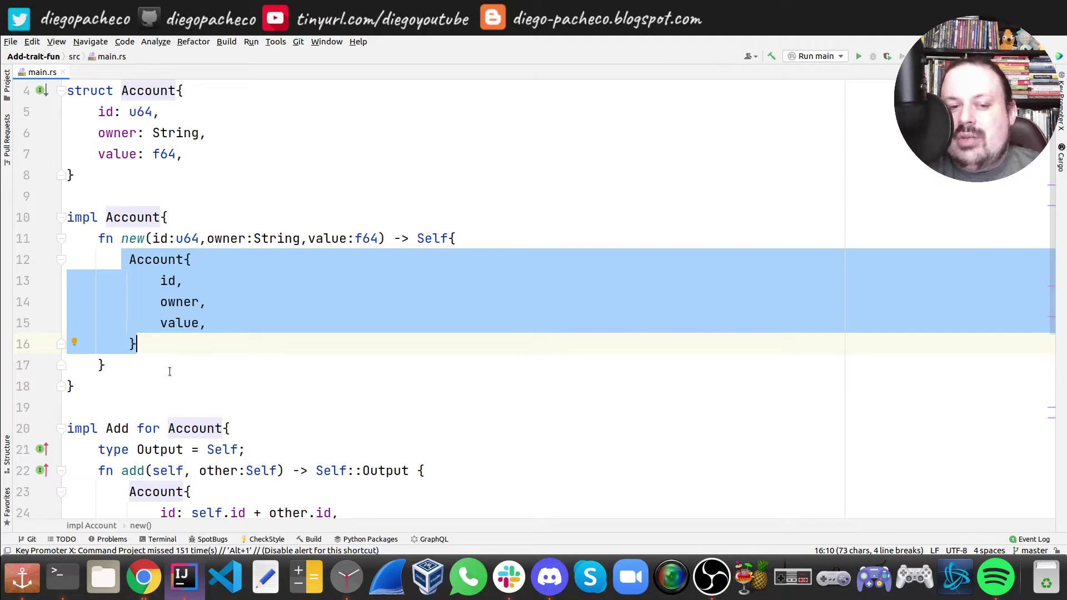
pyautogui.scroll(-3, 202, 353)
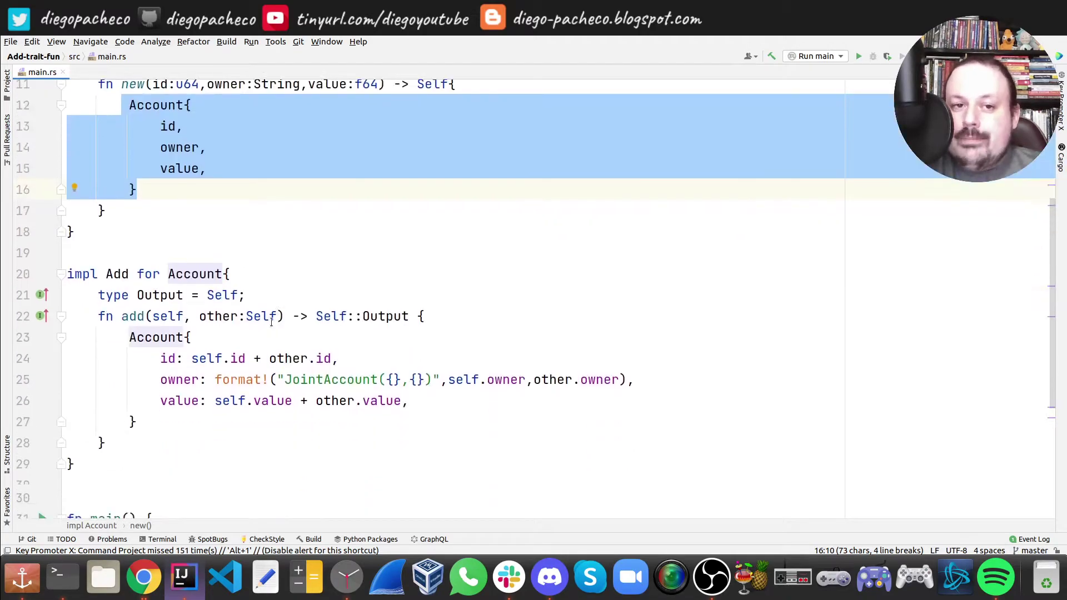
pyautogui.click(175, 227)
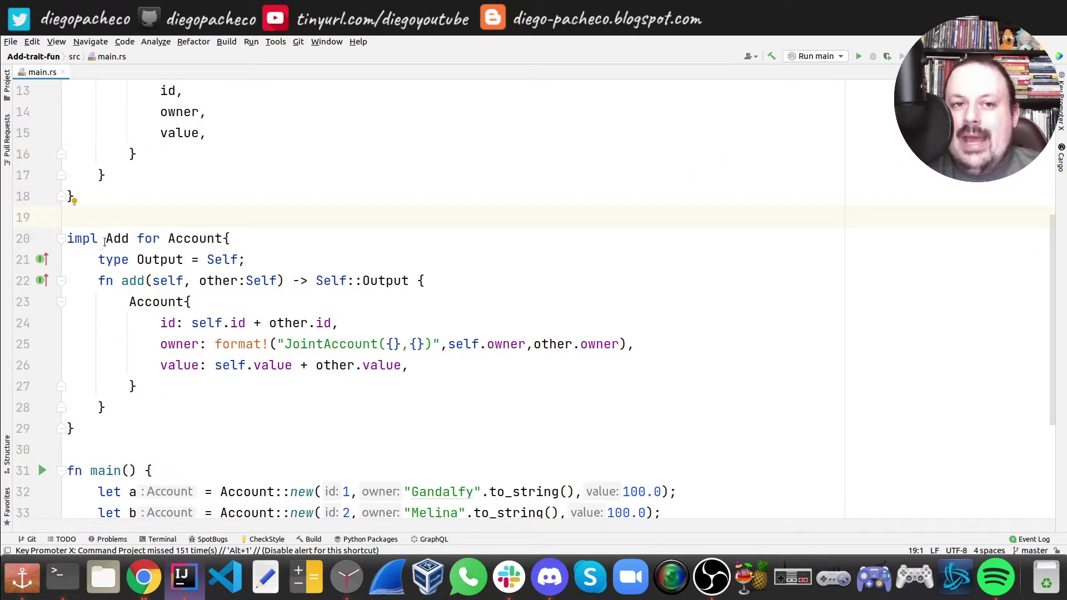
pyautogui.moveTo(118, 273)
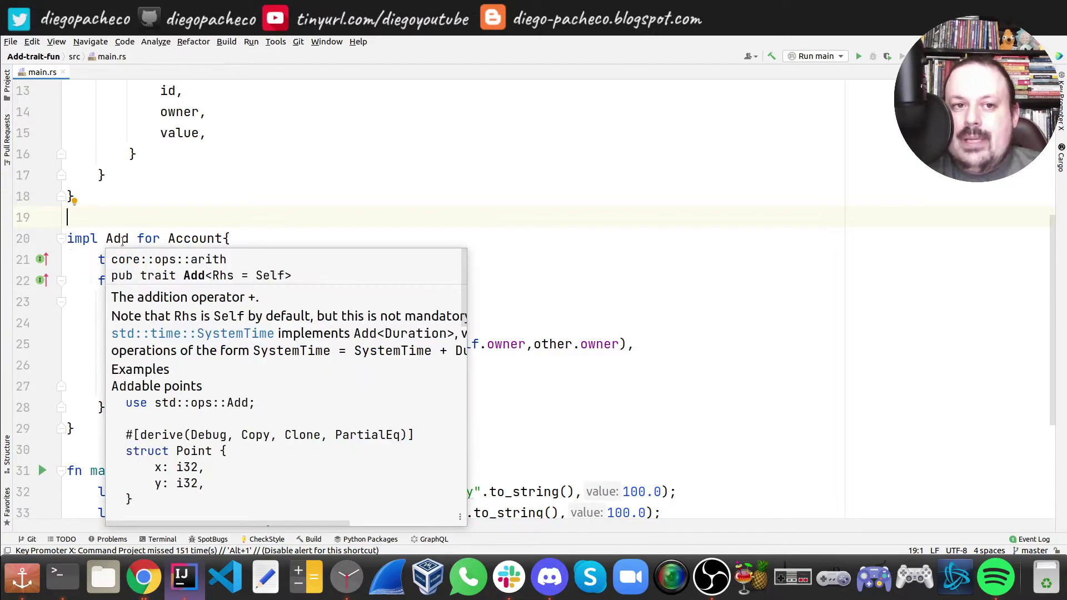
pyautogui.doubleClick(194, 238)
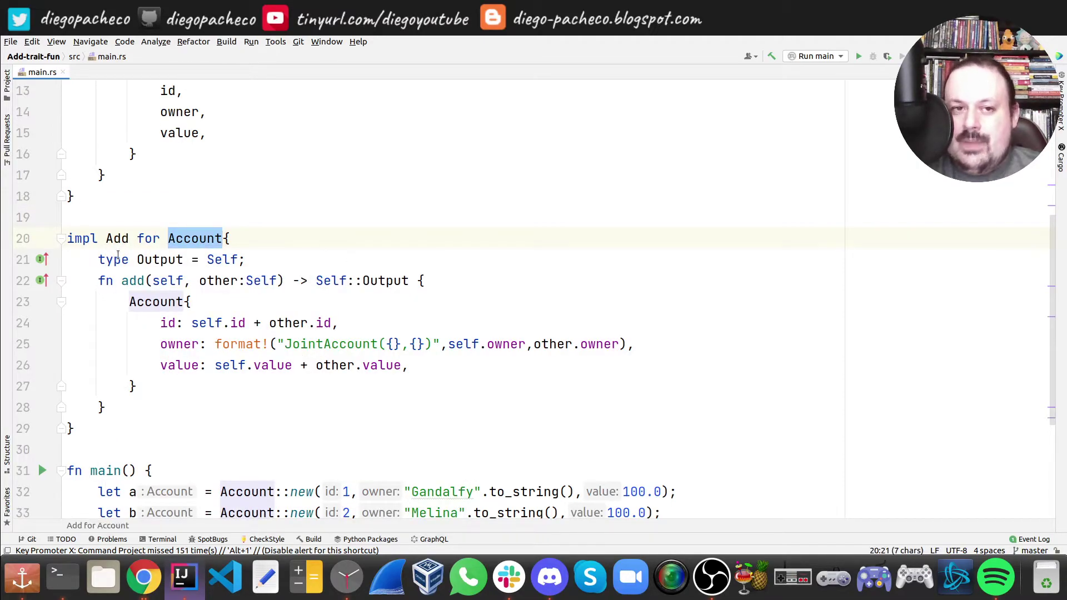
pyautogui.doubleClick(147, 259)
pyautogui.click(207, 259)
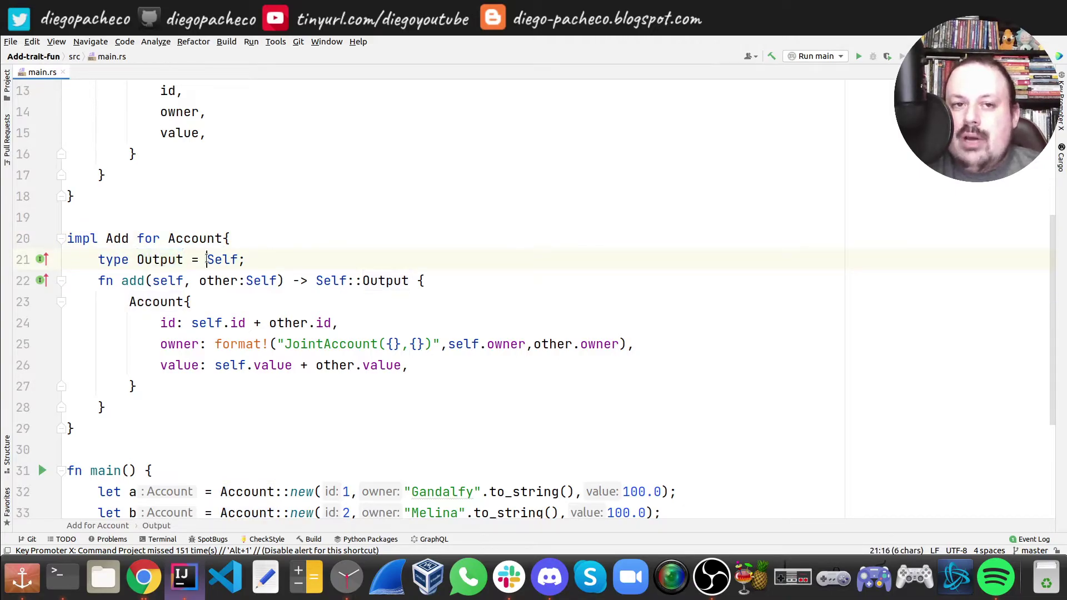
pyautogui.doubleClick(212, 261)
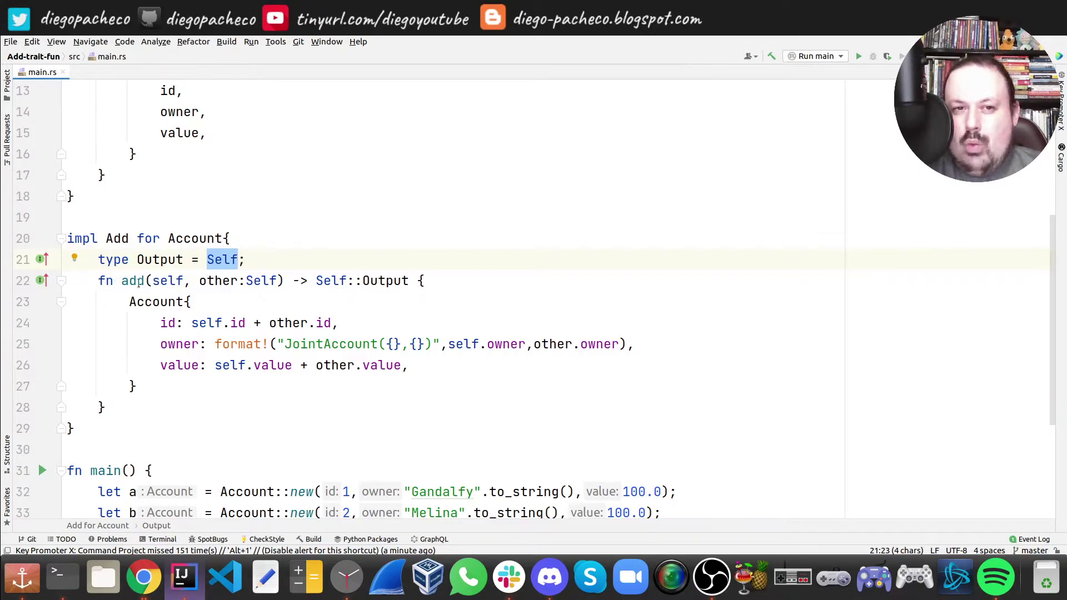
pyautogui.doubleClick(167, 281)
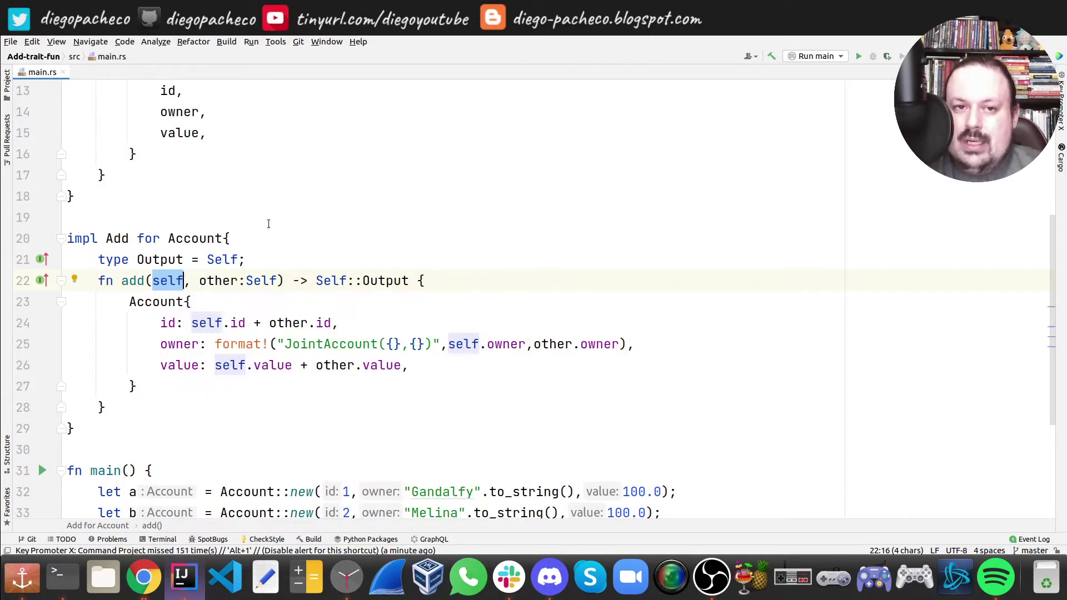
pyautogui.doubleClick(211, 281)
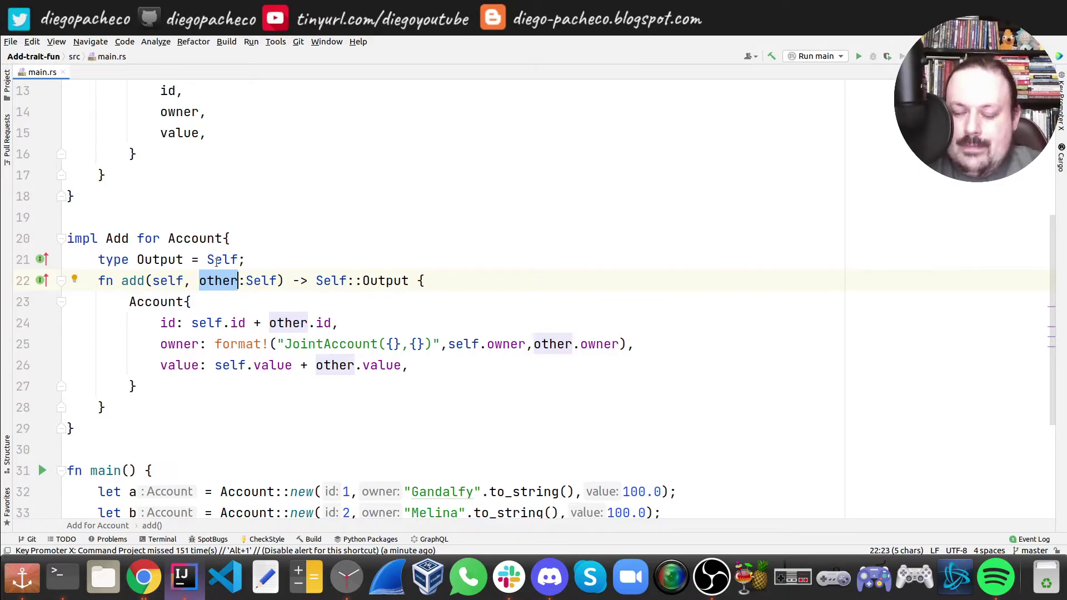
pyautogui.doubleClick(276, 281)
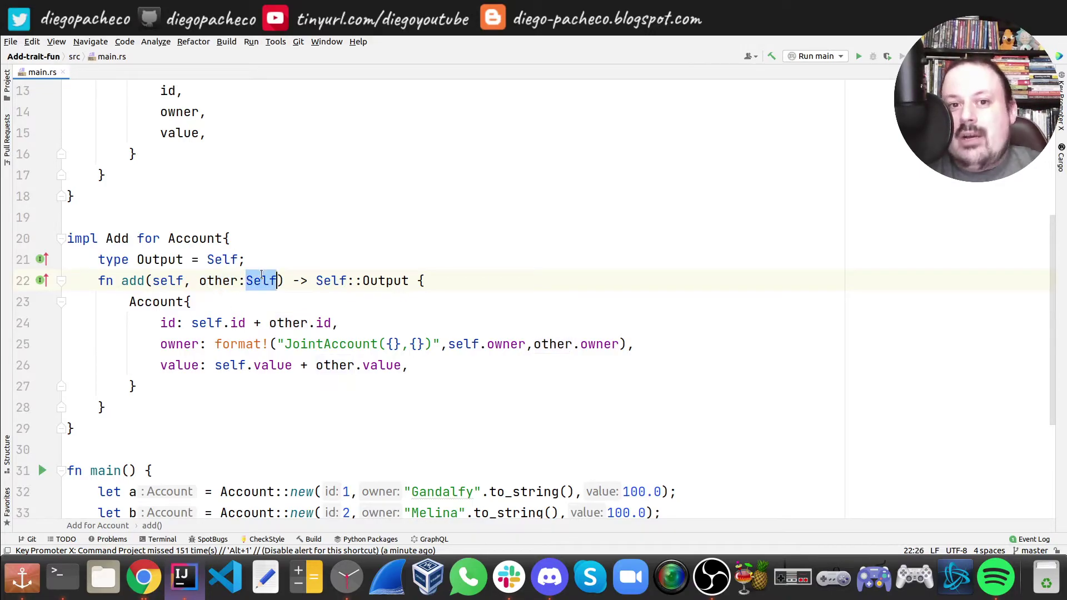
pyautogui.doubleClick(323, 282)
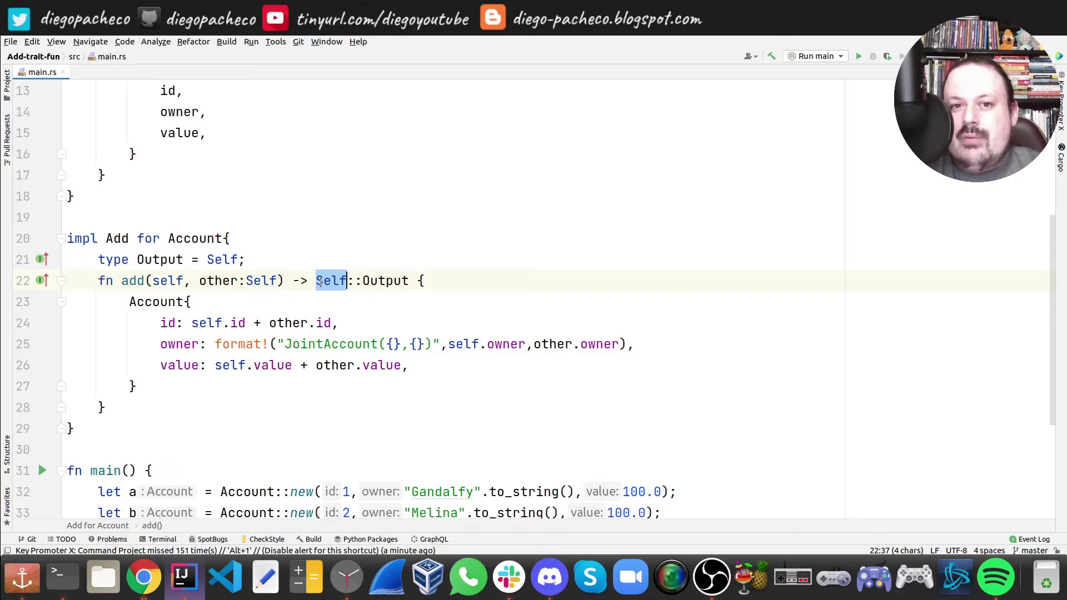
pyautogui.doubleClick(367, 281)
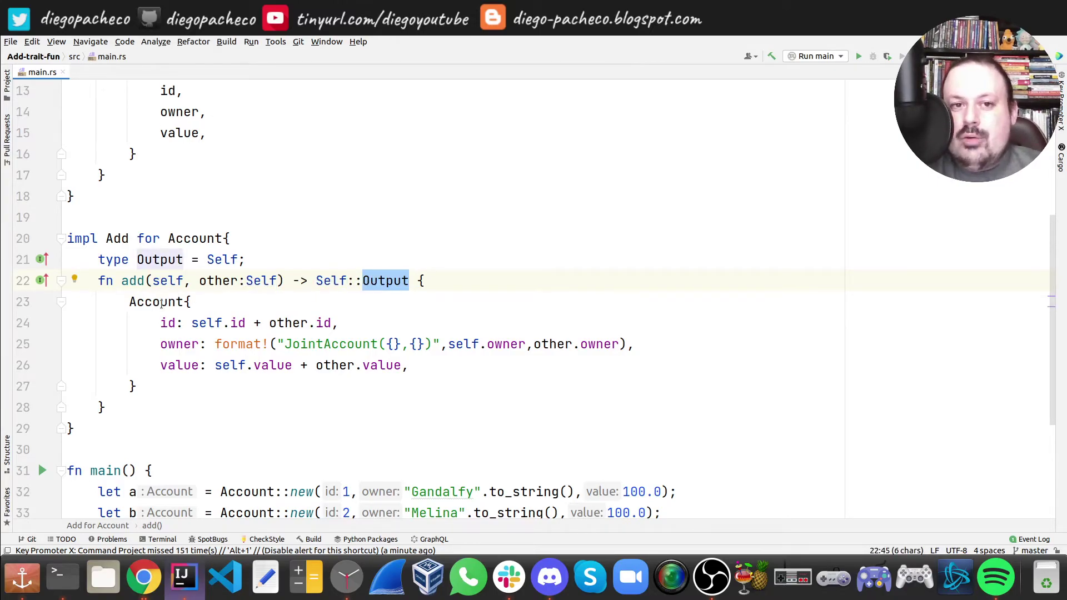
pyautogui.click(191, 322)
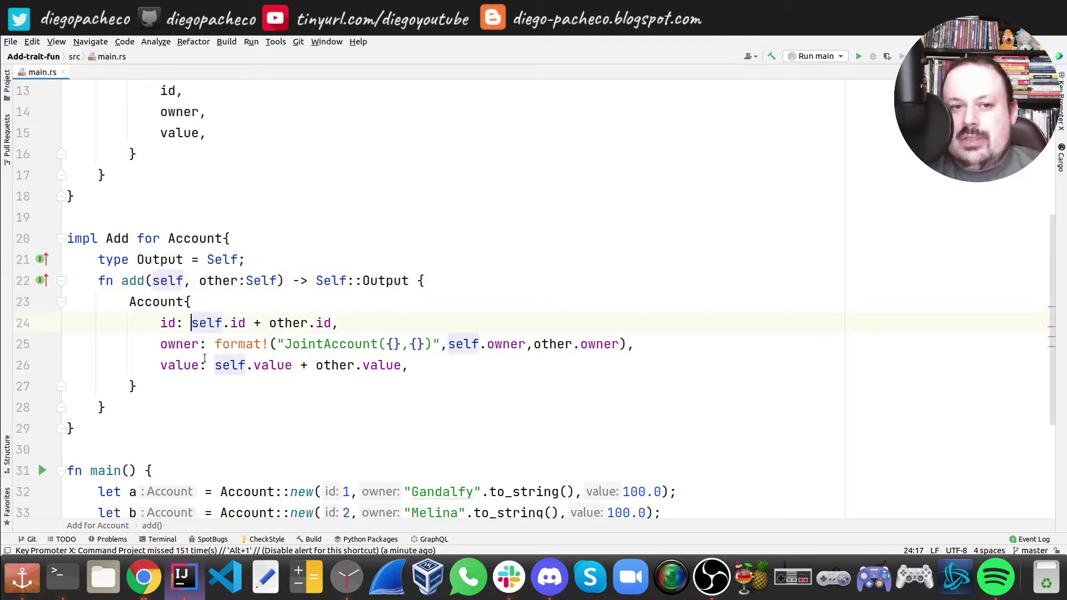
pyautogui.keyDown('shift'); pyautogui.click(334, 323); pyautogui.keyUp('shift')
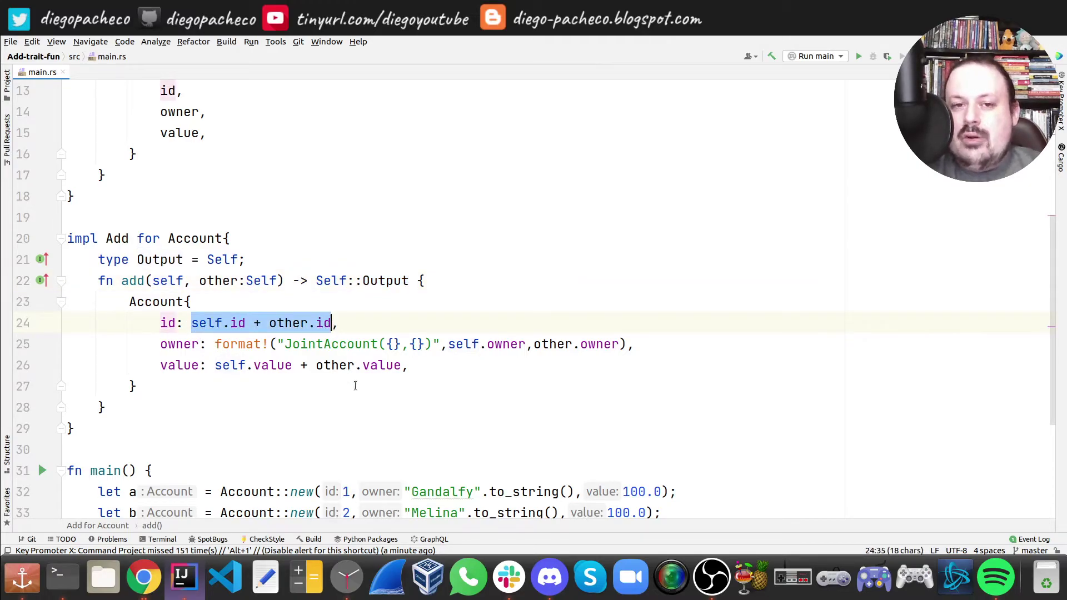
pyautogui.click(258, 323)
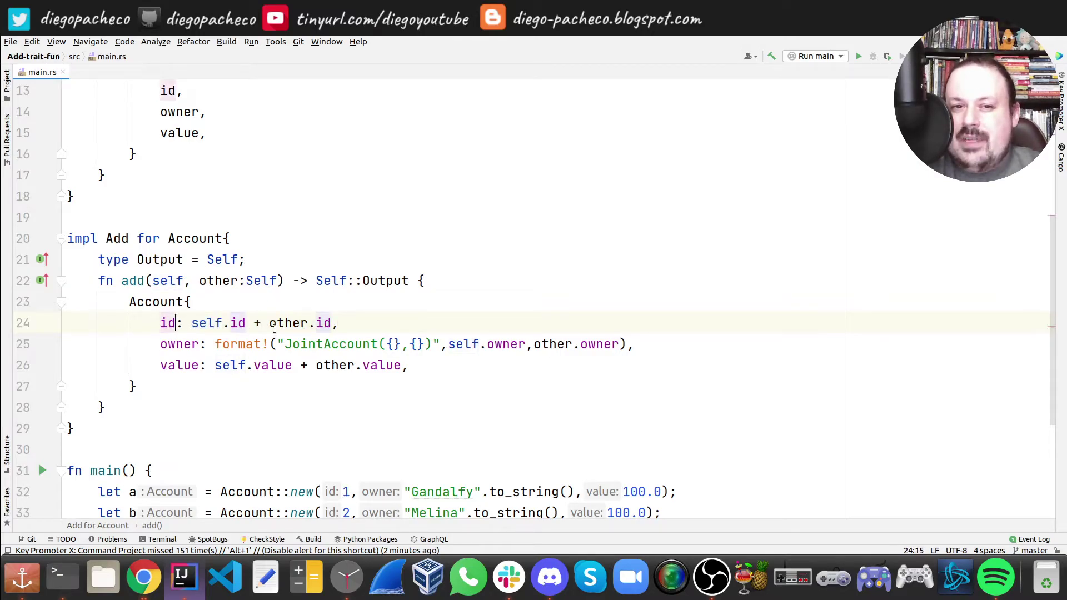
pyautogui.doubleClick(224, 343)
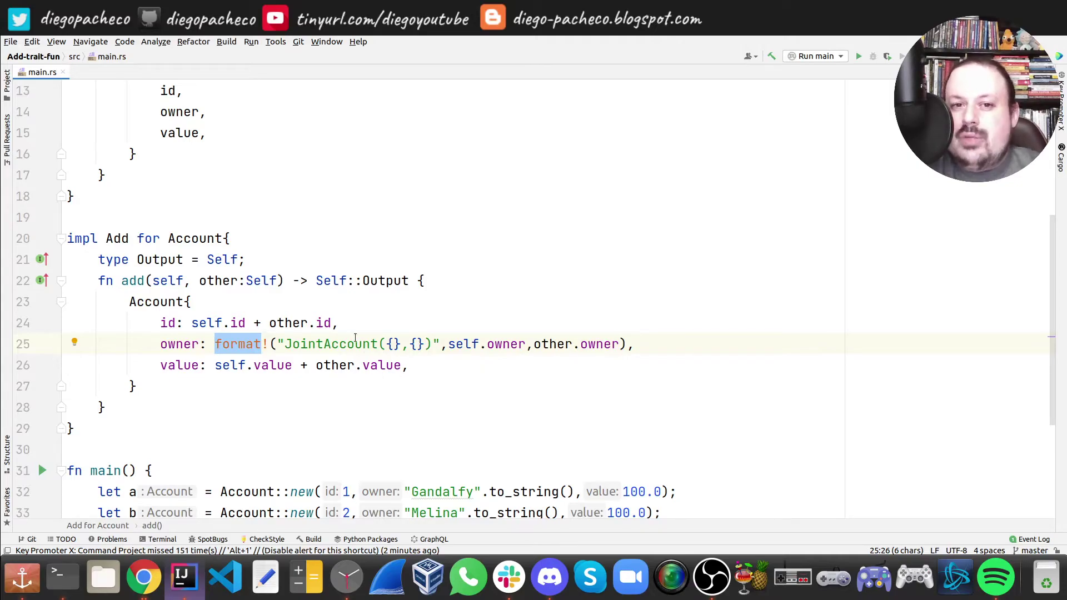
pyautogui.doubleClick(355, 344)
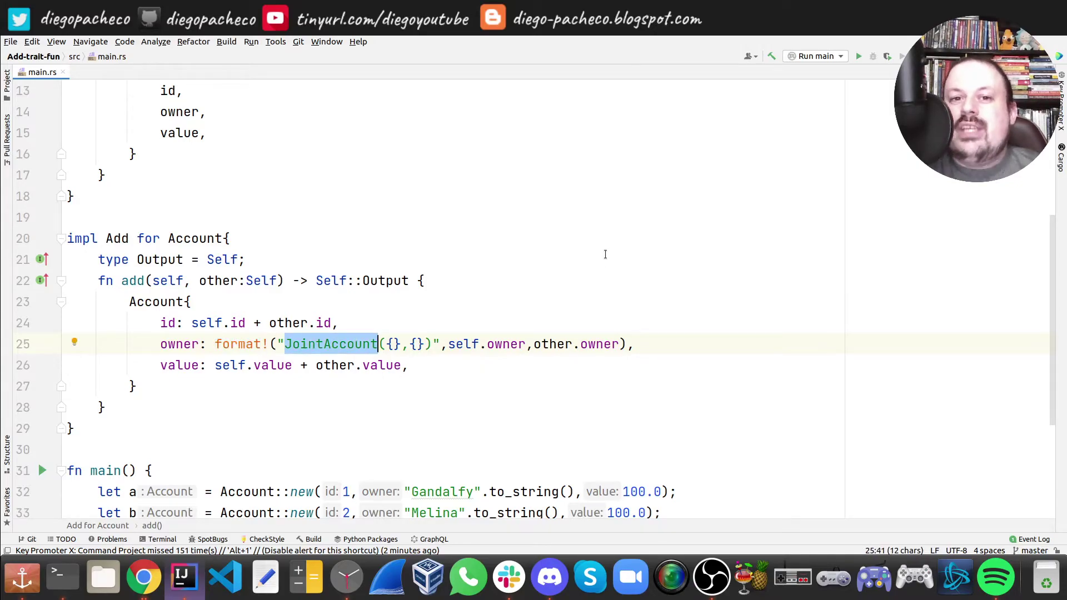
pyautogui.click(424, 344)
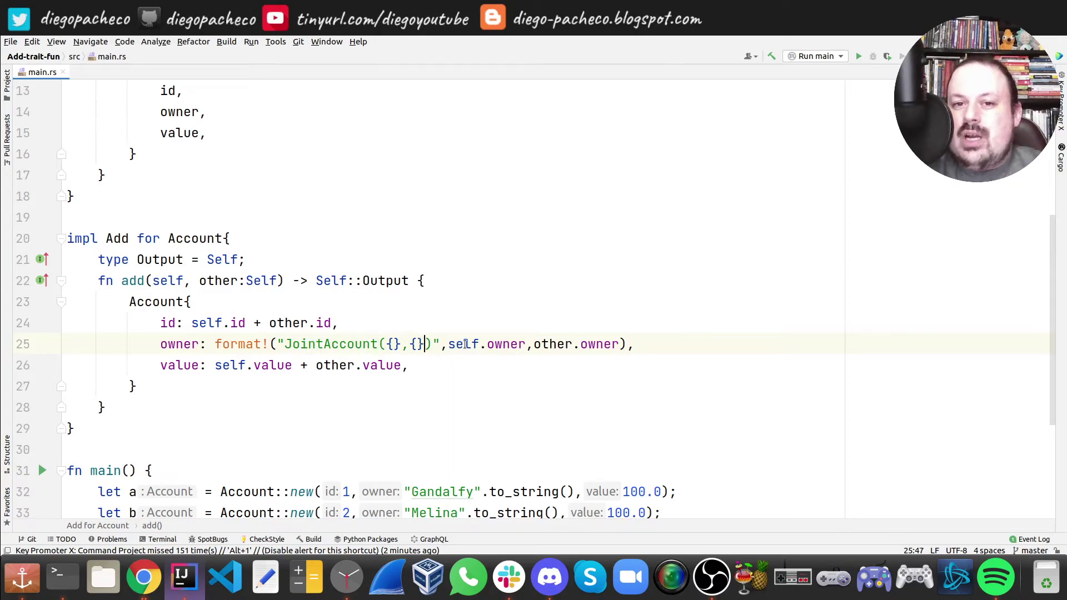
pyautogui.click(494, 344)
pyautogui.click(580, 345)
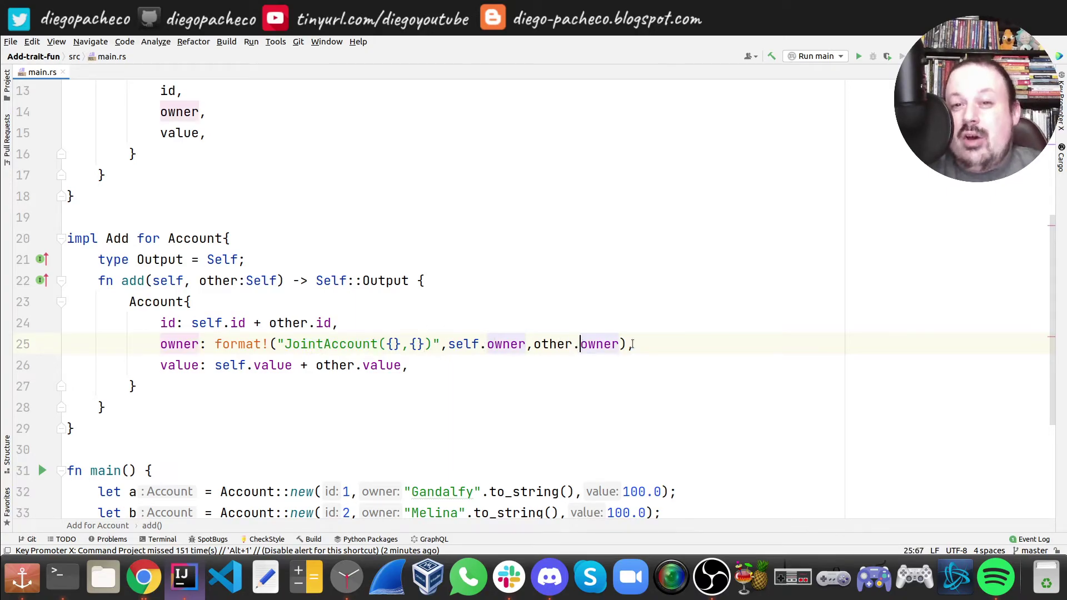
pyautogui.click(209, 365)
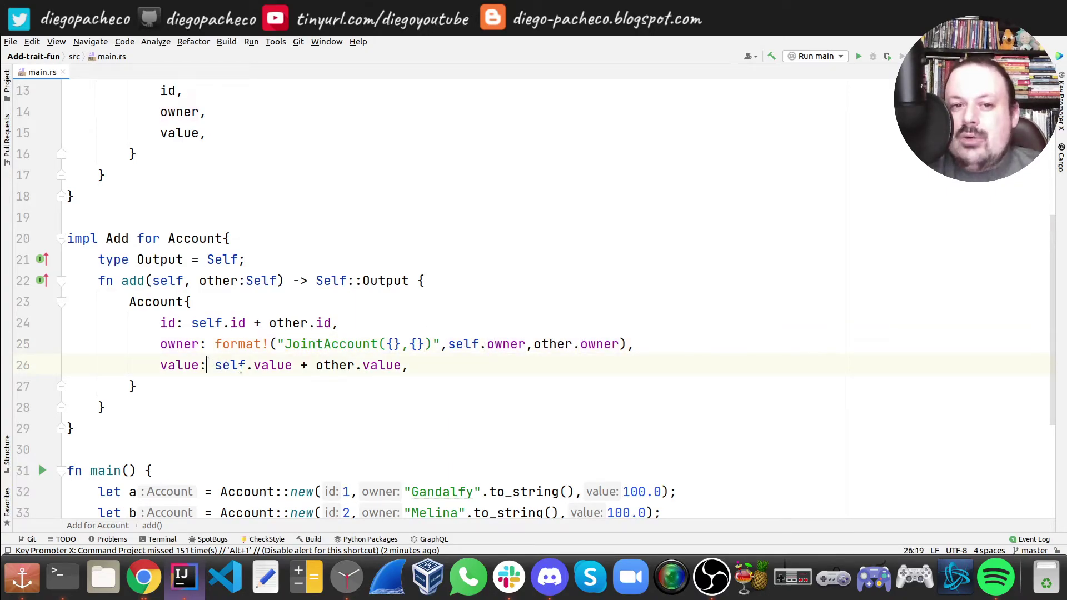
pyautogui.moveTo(215, 365); pyautogui.dragTo(400, 365)
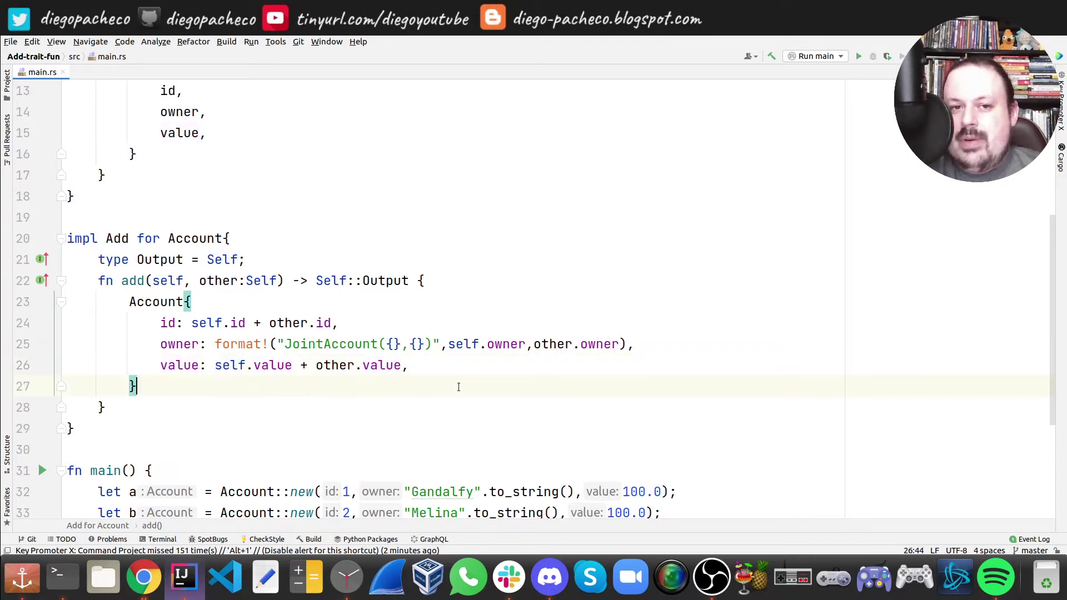
pyautogui.moveTo(136, 386)
pyautogui.mouseDown()
pyautogui.moveTo(44, 354)
pyautogui.moveTo(50, 344)
pyautogui.mouseUp()
pyautogui.moveTo(433, 366)
pyautogui.mouseDown()
pyautogui.moveTo(95, 327)
pyautogui.moveTo(55, 334)
pyautogui.mouseUp()
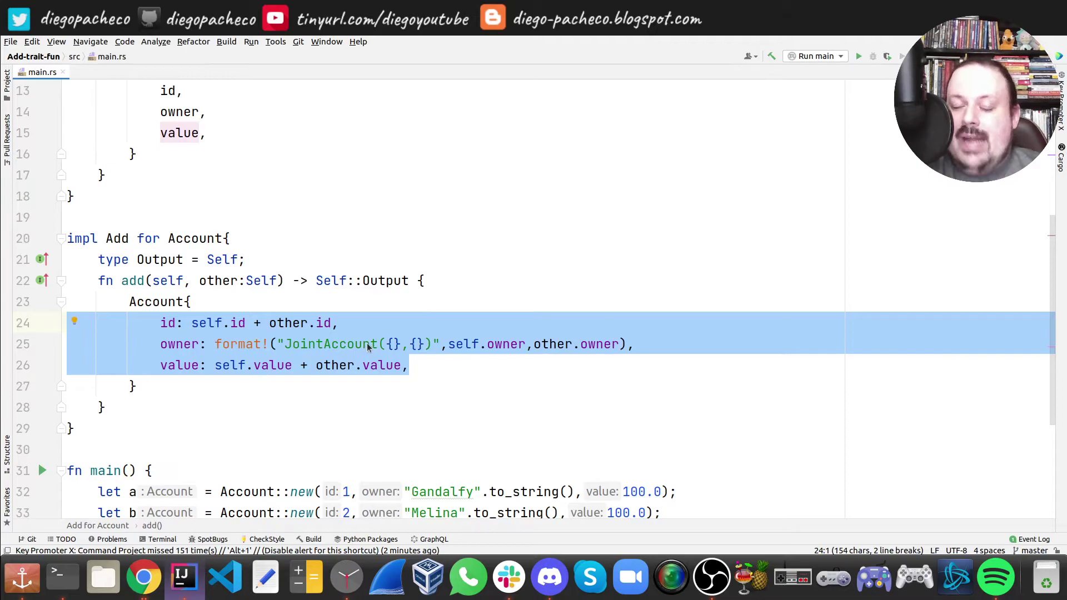
pyautogui.click(286, 305)
pyautogui.click(350, 406)
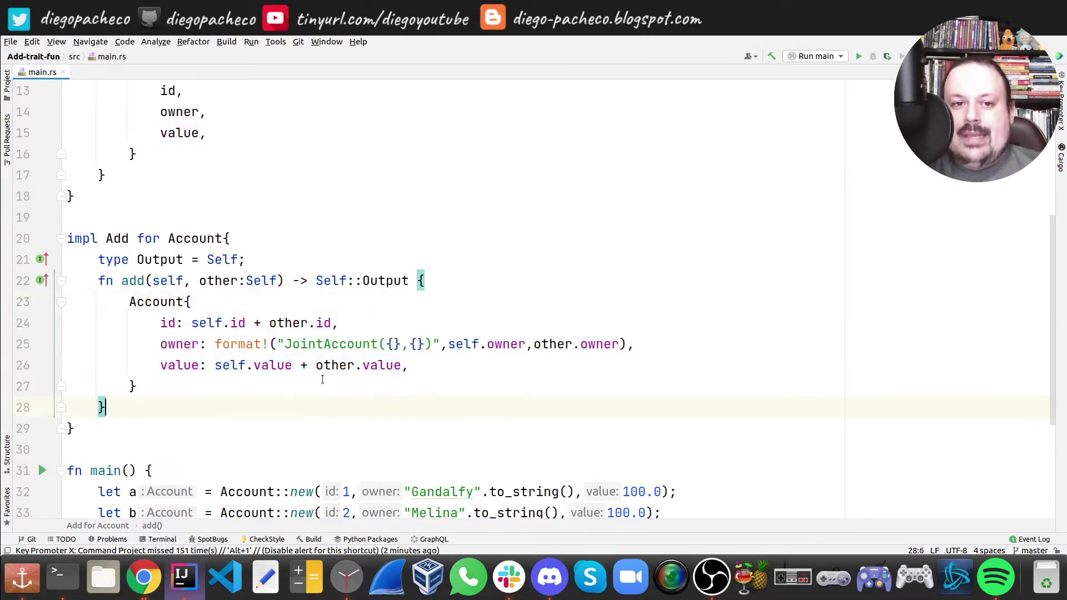
pyautogui.scroll(-3, 352, 378)
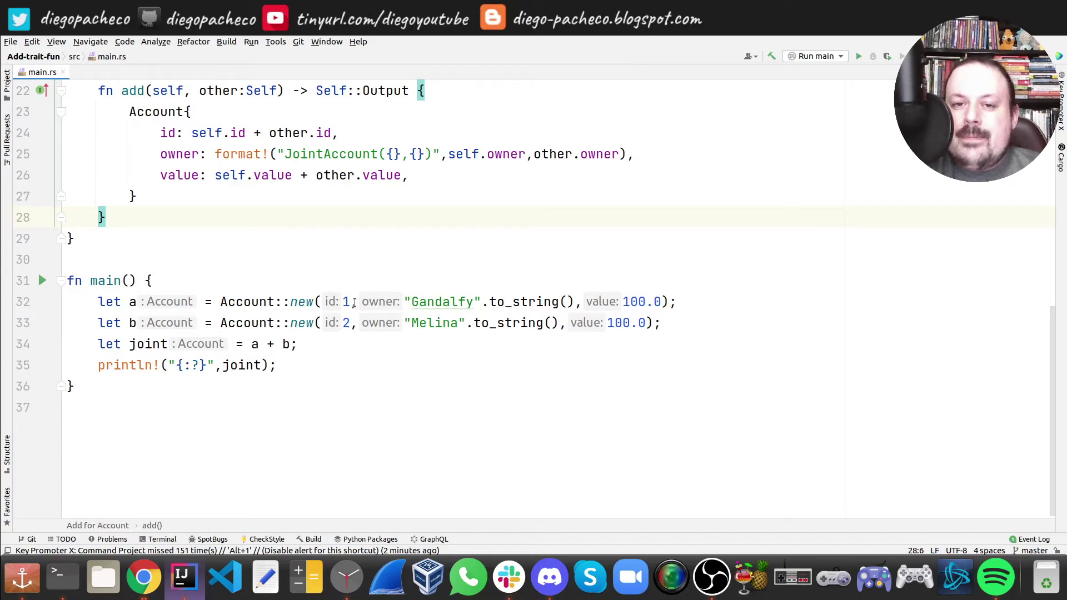
pyautogui.moveTo(247, 343); pyautogui.dragTo(291, 344)
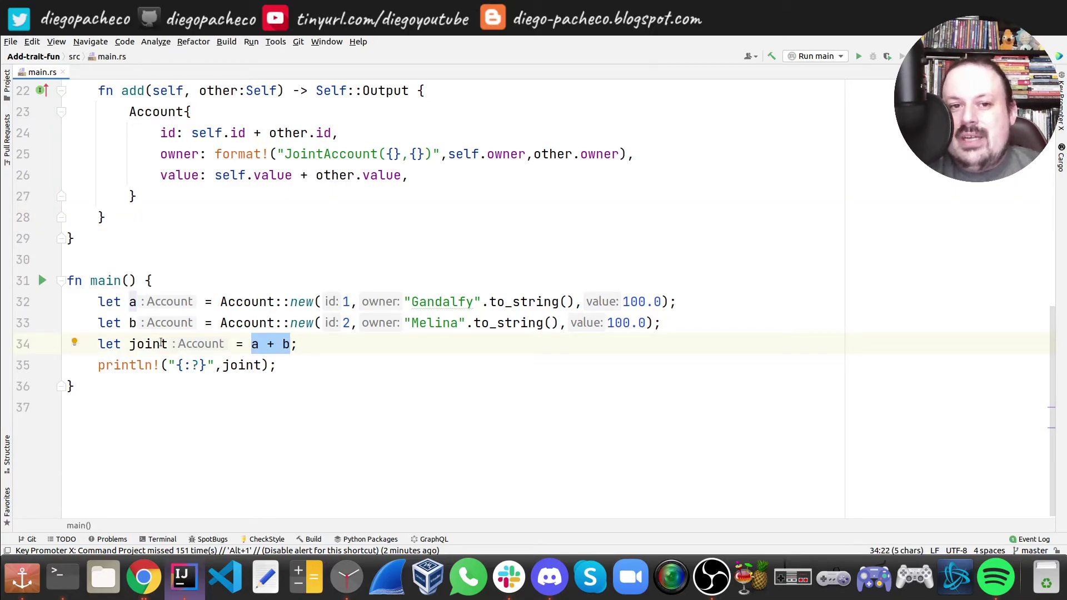
pyautogui.click(163, 344)
pyautogui.click(279, 365)
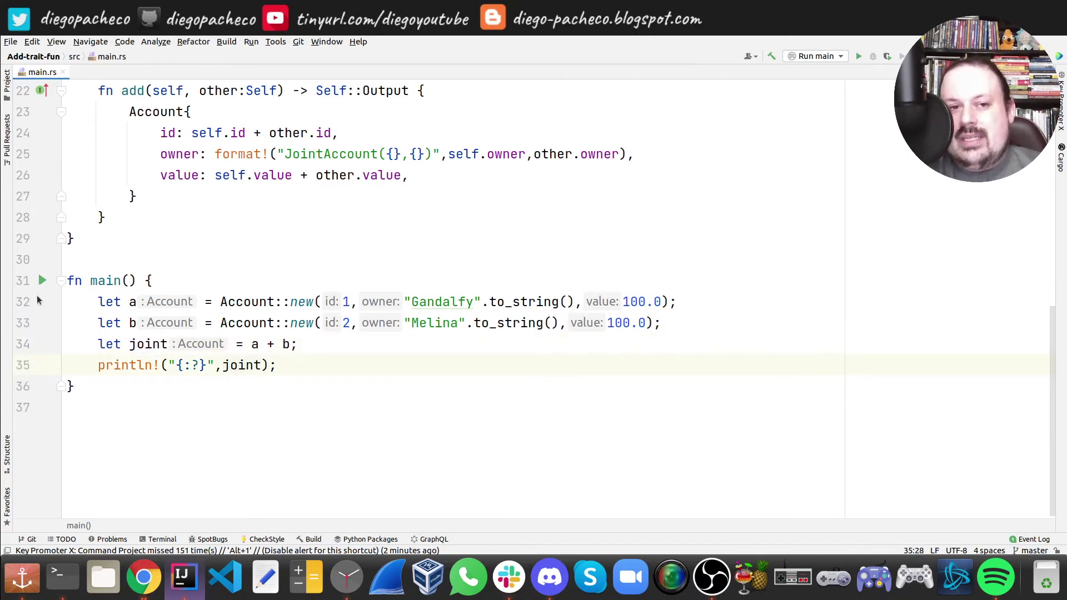
# Run 'main' from the gutter and highlight JointAccount(Gandalfy,Melina) in the output
pyautogui.click(43, 282)
pyautogui.click(388, 335)
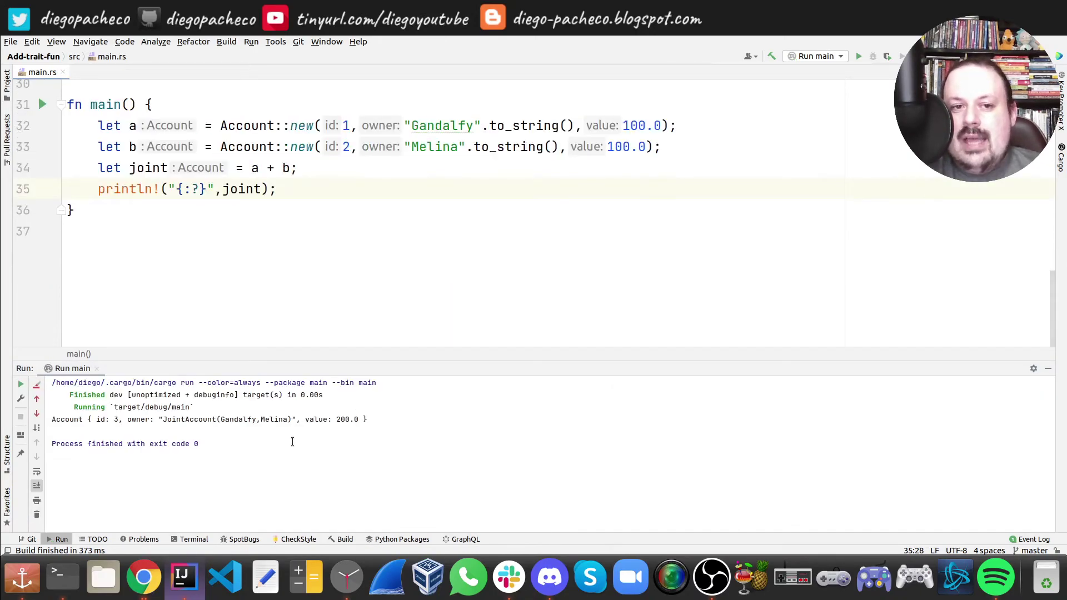
pyautogui.keyDown('ctrl'); pyautogui.scroll(2, 293, 442); pyautogui.keyUp('ctrl')
pyautogui.keyDown('ctrl'); pyautogui.scroll(2, 292, 443); pyautogui.keyUp('ctrl')
pyautogui.keyDown('ctrl'); pyautogui.scroll(2, 293, 441); pyautogui.keyUp('ctrl')
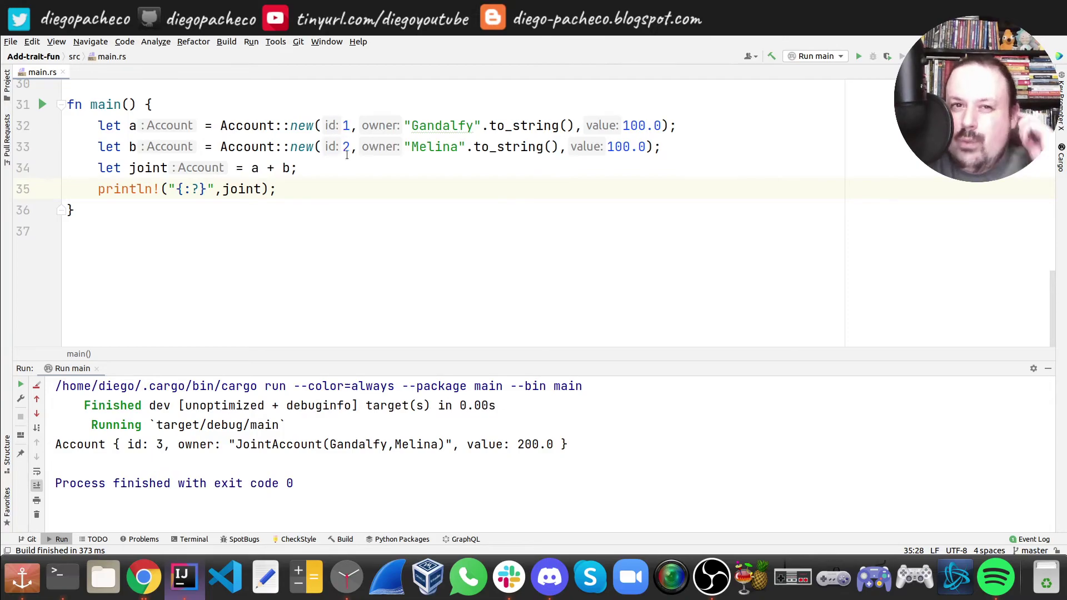
pyautogui.doubleClick(279, 444)
pyautogui.moveTo(344, 443); pyautogui.dragTo(548, 445)
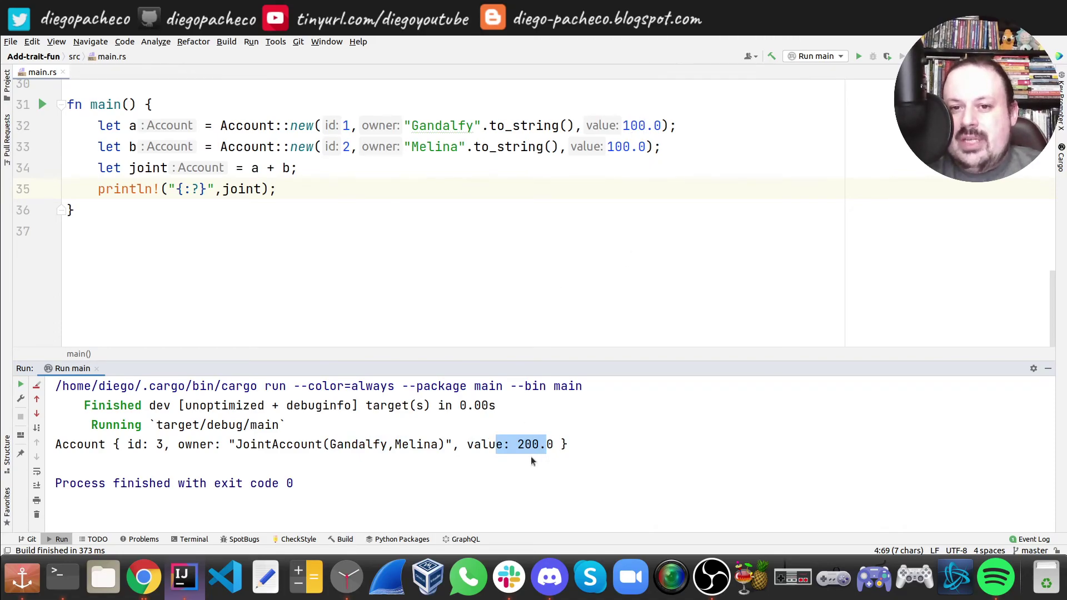
pyautogui.click(539, 487)
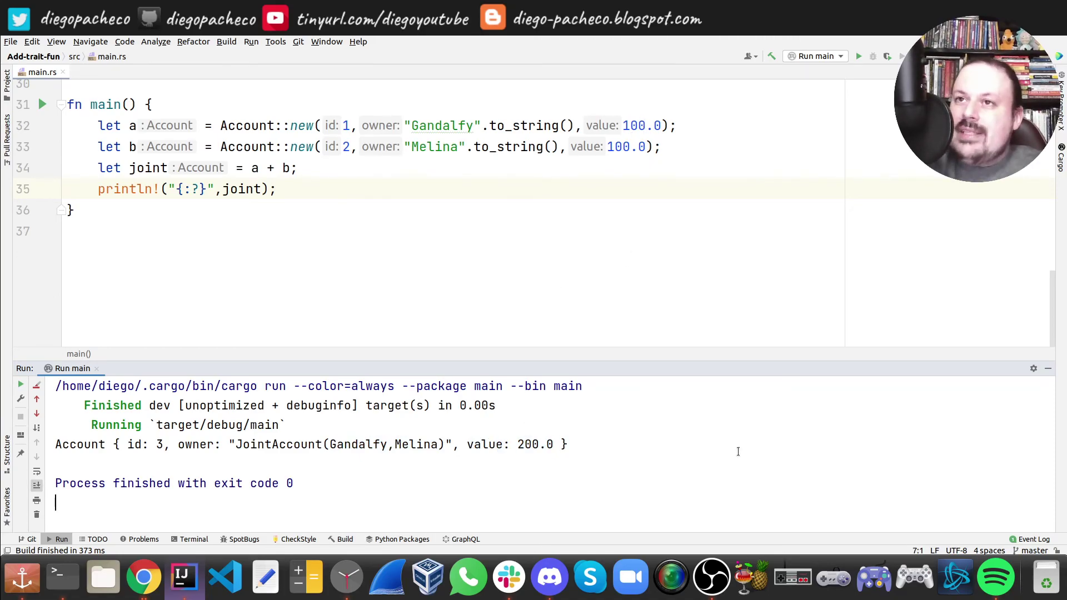